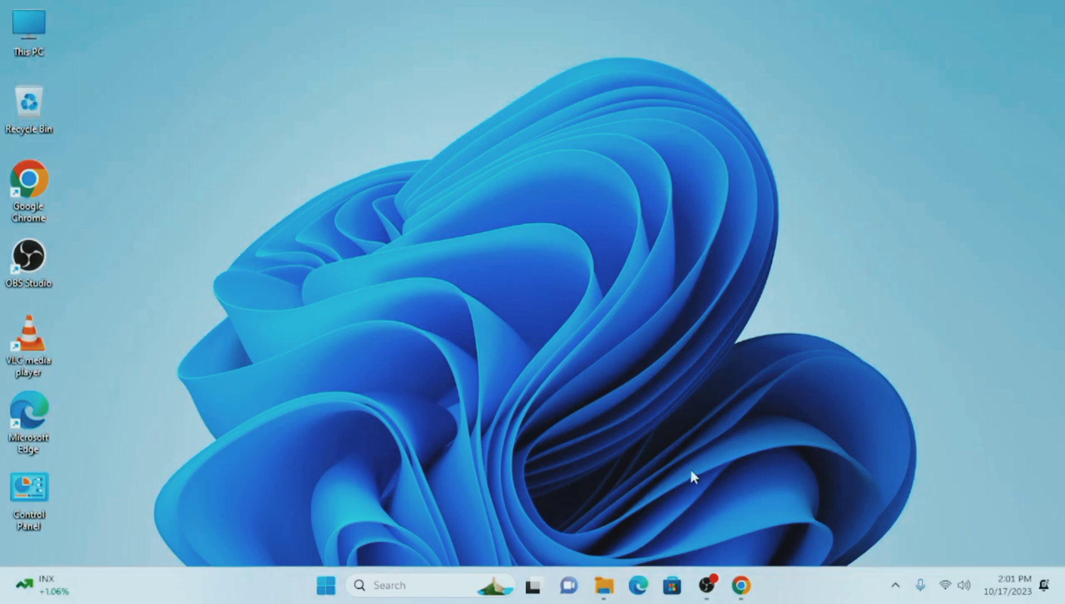
Switch to Google Chrome and close the Welcome to Chrome page
click(741, 585)
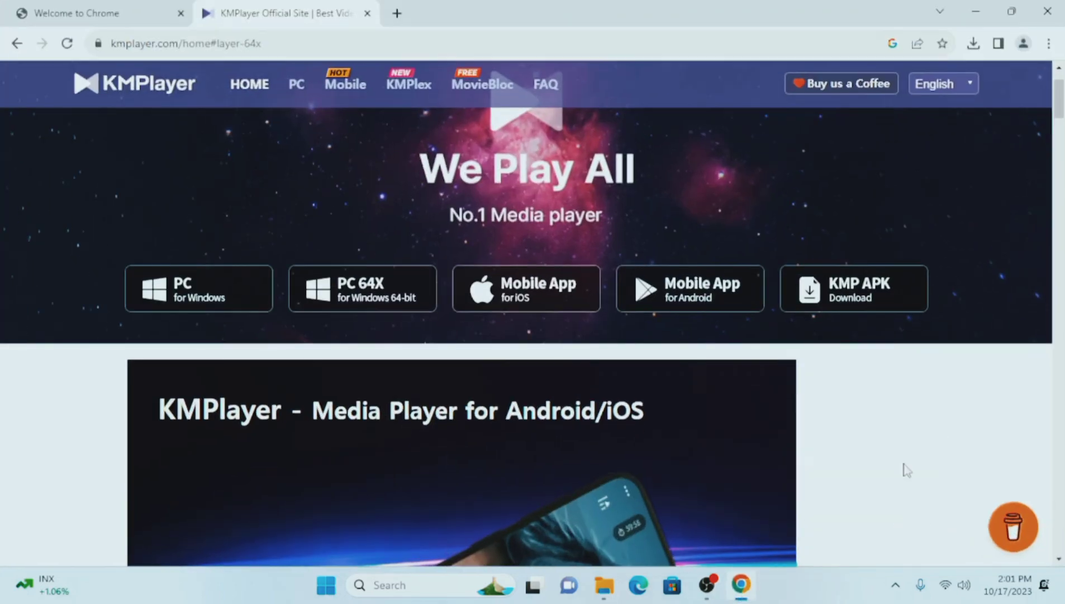
click(129, 7)
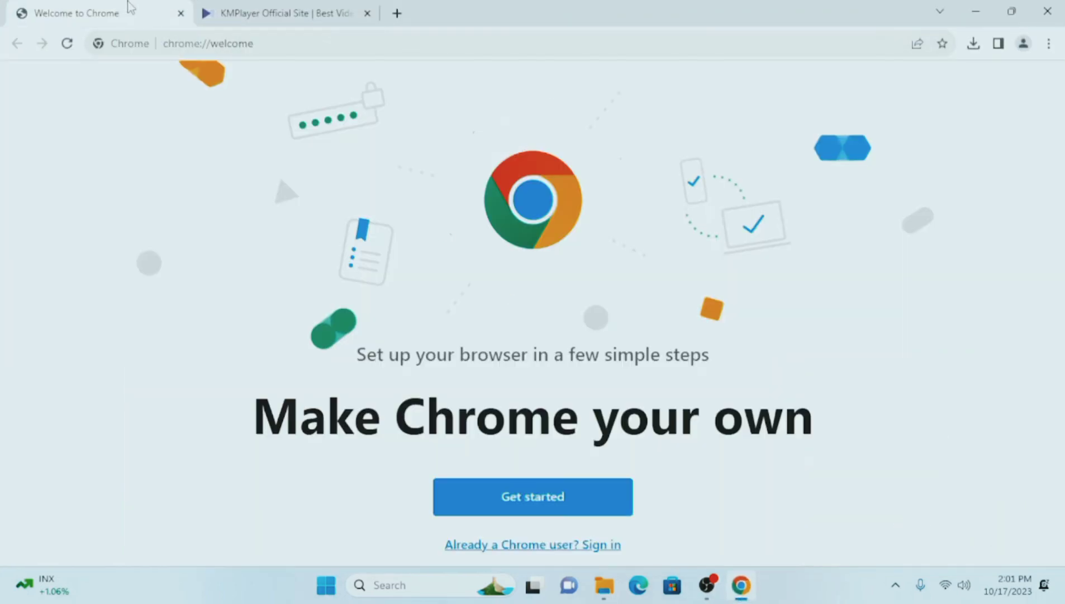
click(180, 13)
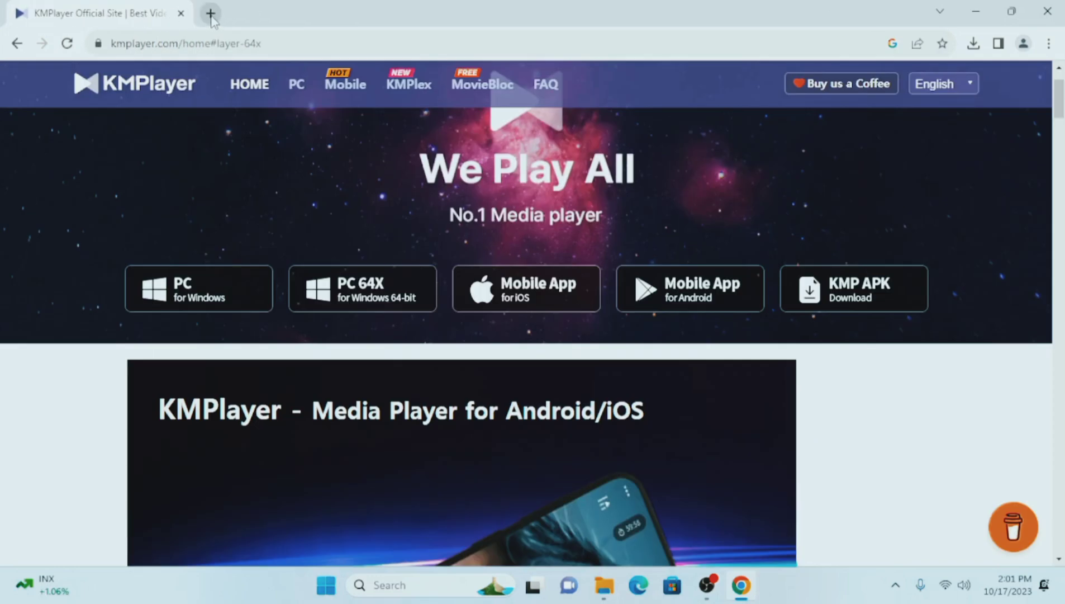
Search Google for kmplayer in a new browser tab, dismissing the Chrome customisation prompt
click(210, 14)
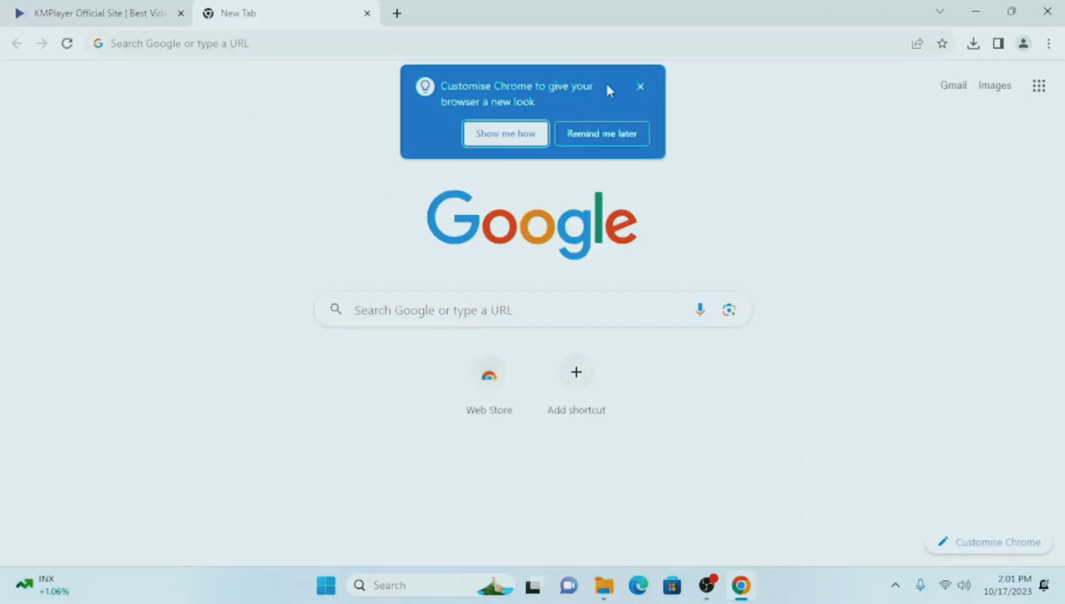
click(640, 88)
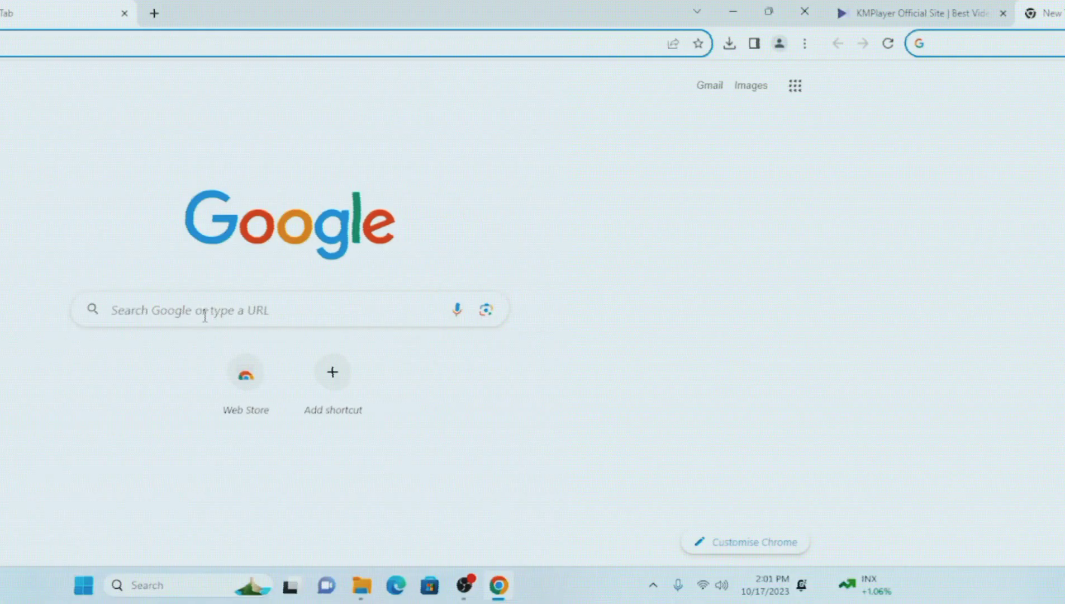
click(441, 311)
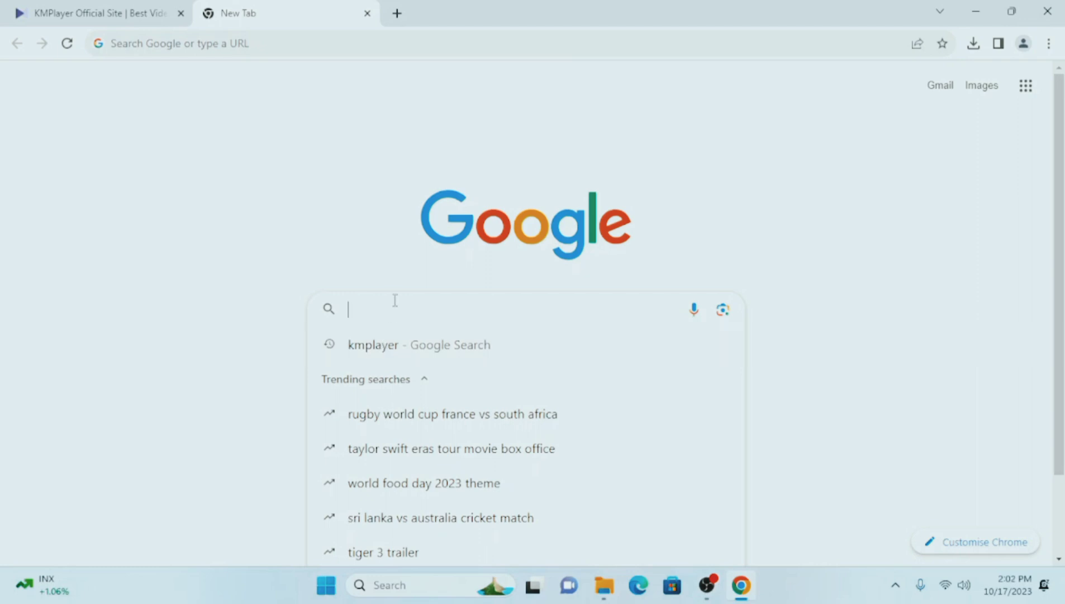
click(381, 351)
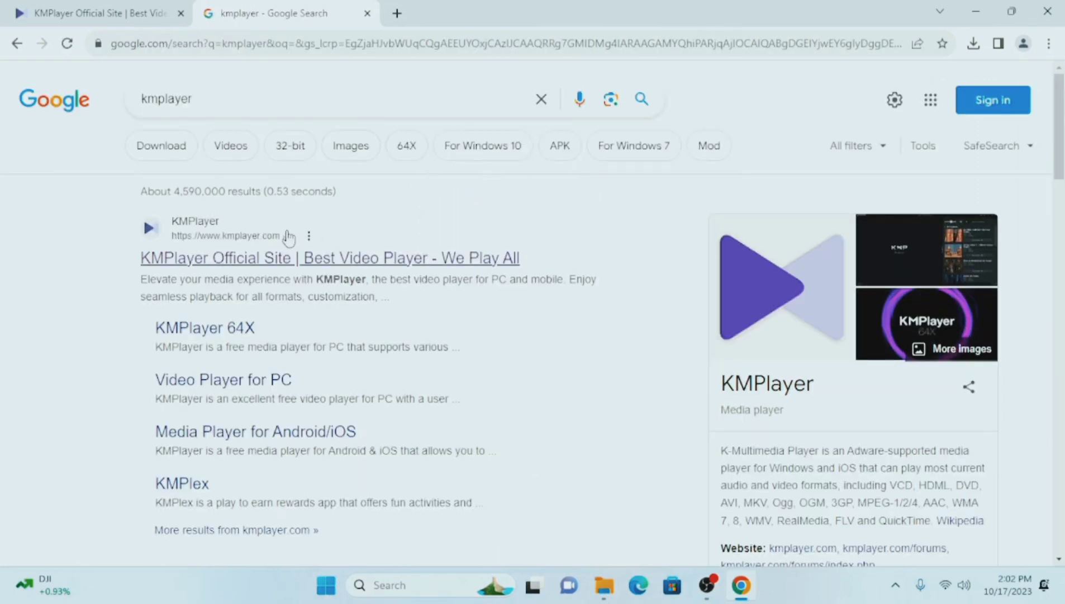
Check the computer's system type in the properties of This PC, and close Settings again
double_click(595, 12)
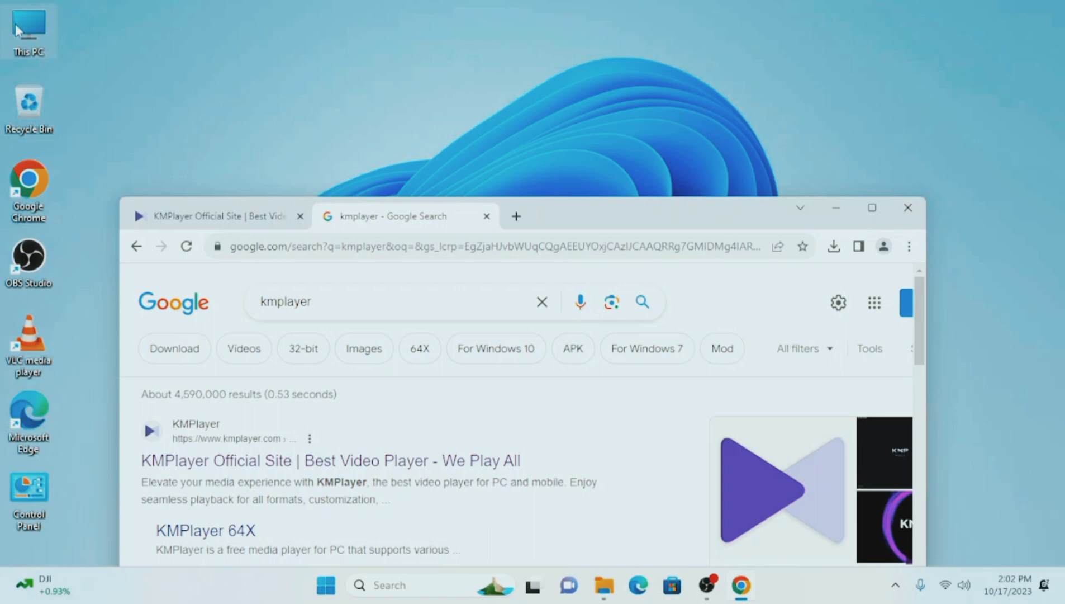
right_click(21, 27)
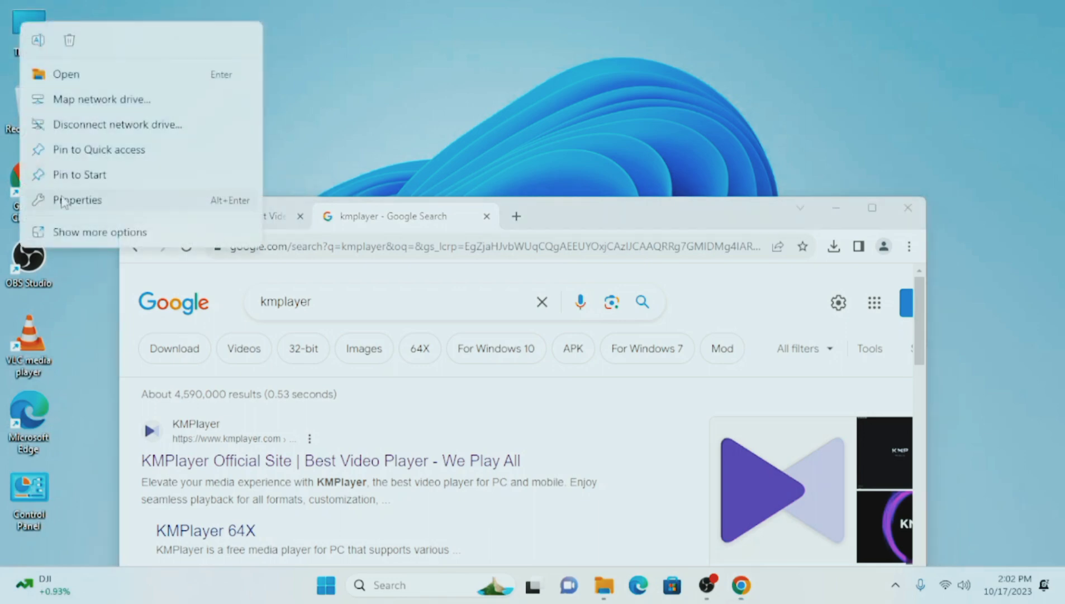
click(64, 201)
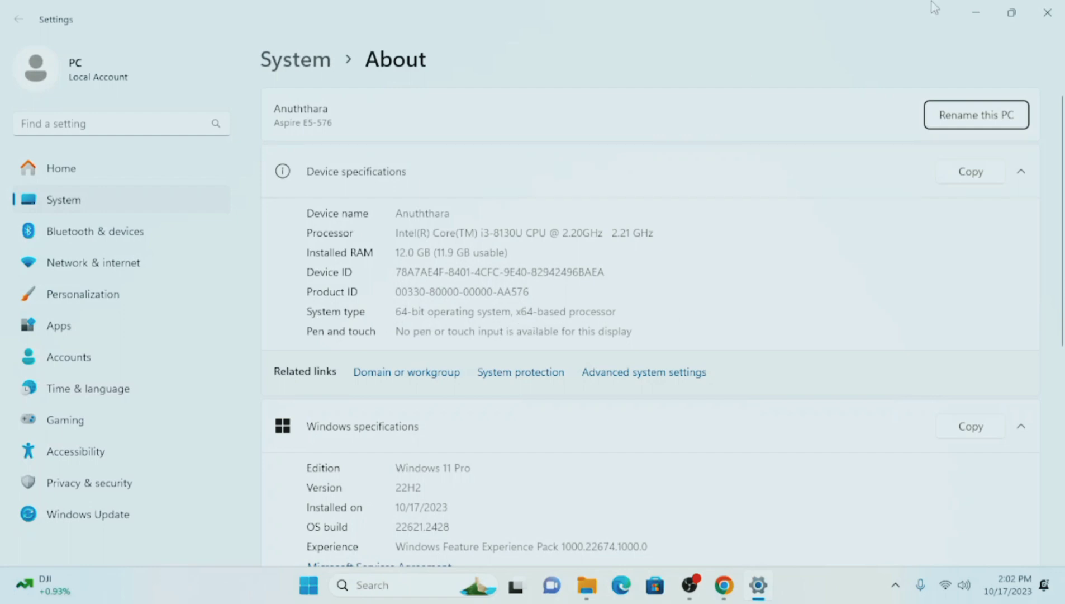
click(1047, 13)
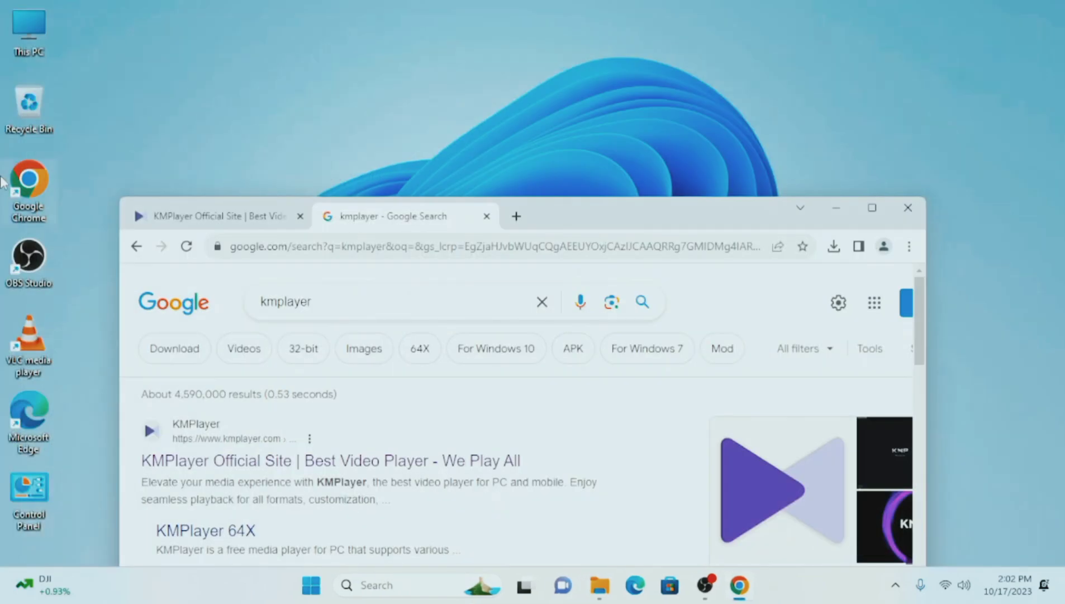
Open the KMPlayer Official Site from the search results and dismiss the KMPlex advertisement
drag(564, 222, 577, 70)
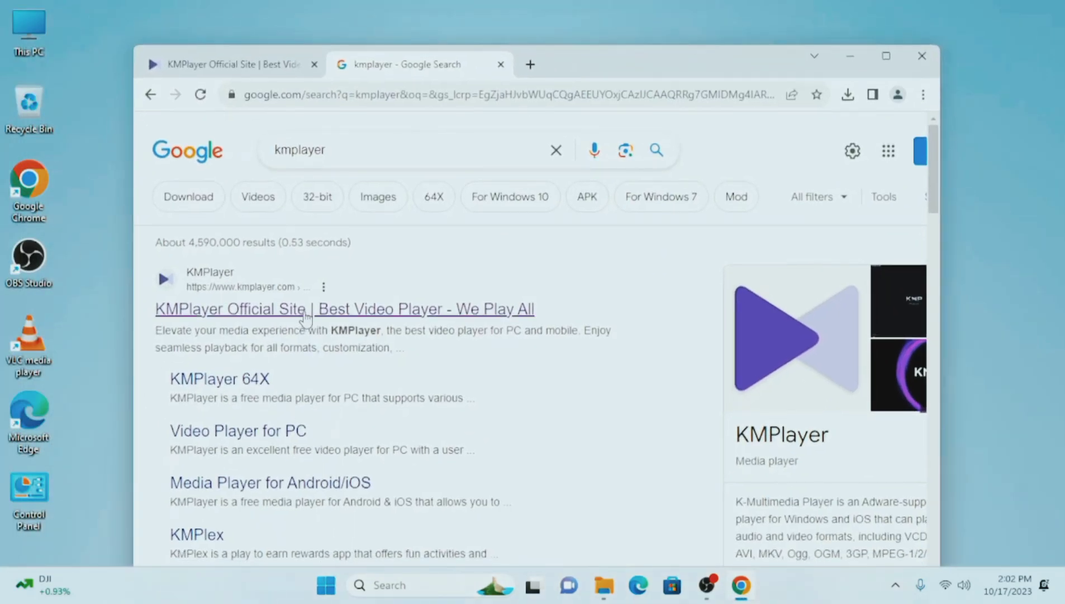
click(281, 312)
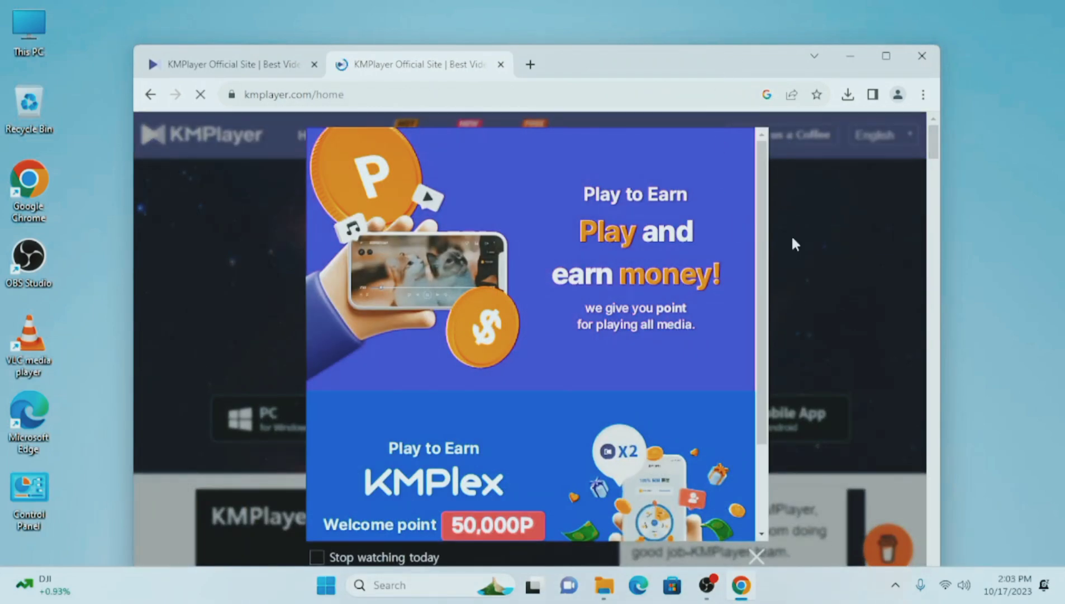
click(756, 555)
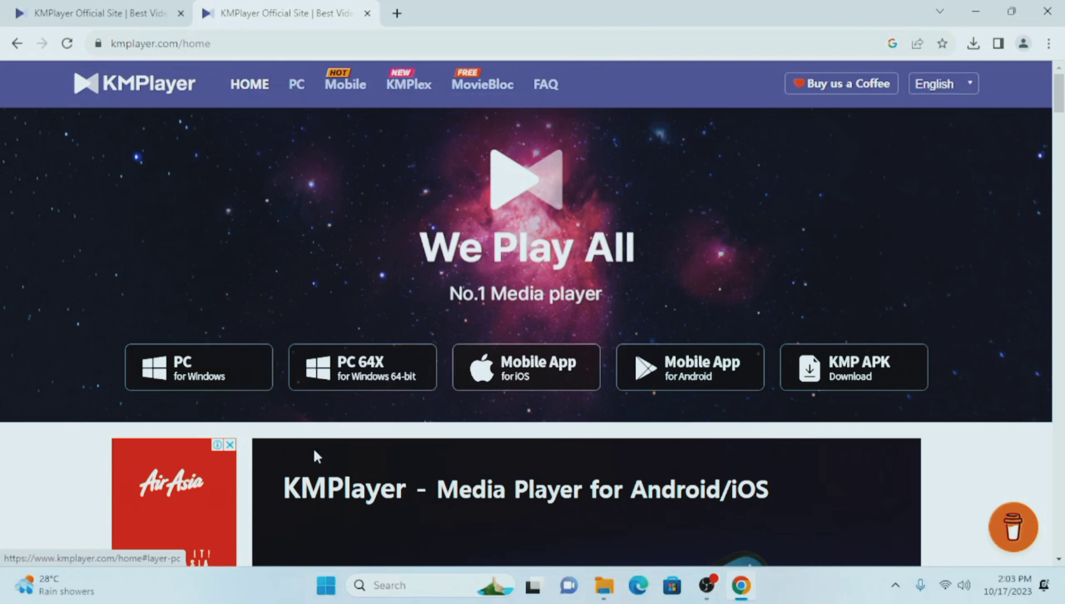
View the KMPlayer 64X download offer for Windows 64-bit, close it and check the browser's downloads
click(362, 373)
scroll(595, 258, down, 2)
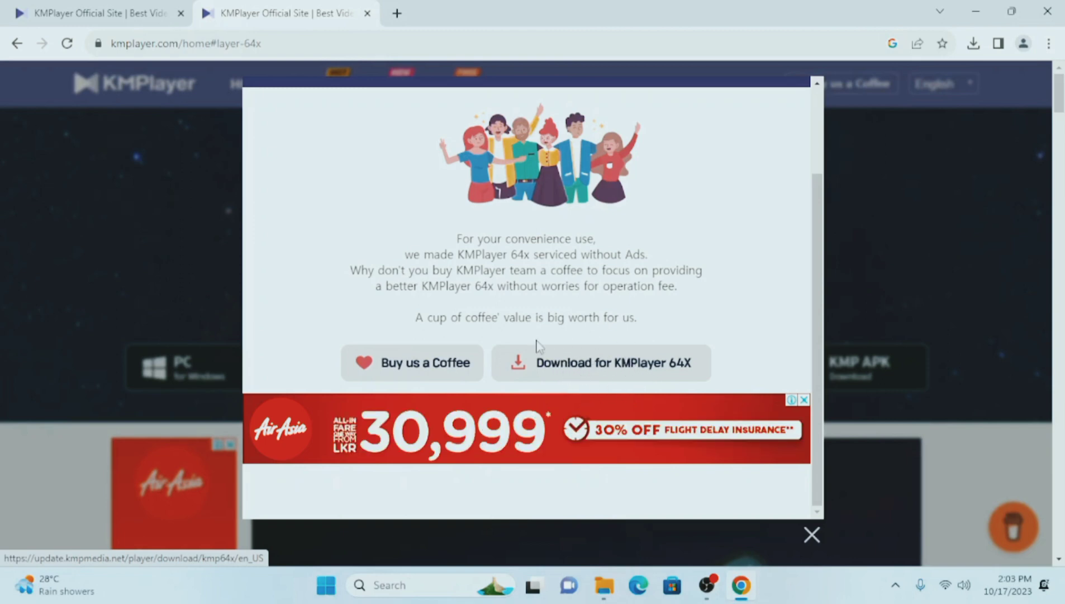
click(812, 535)
click(972, 45)
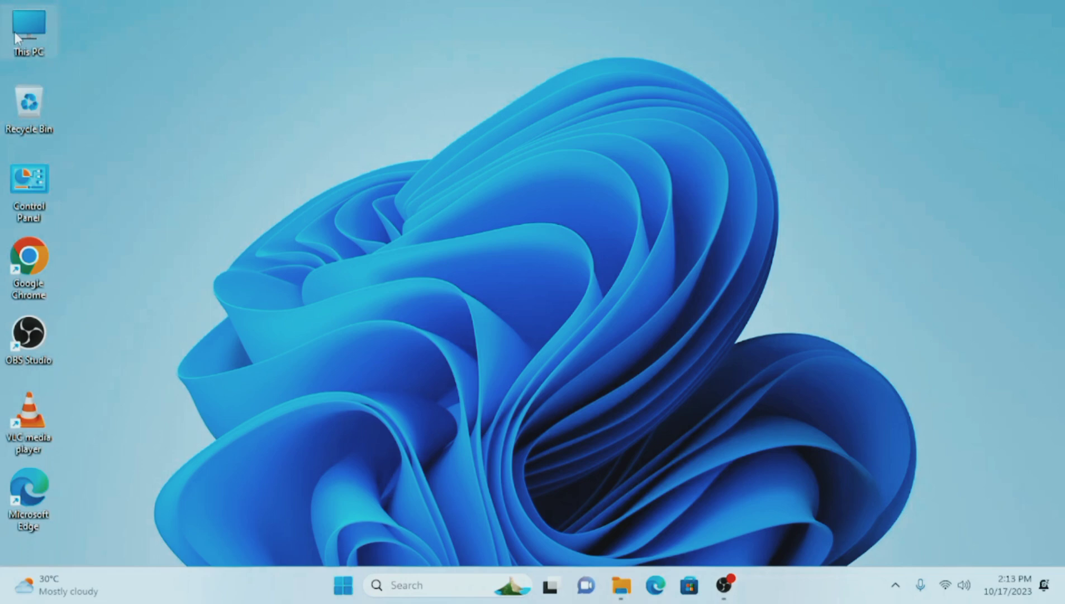
Open the Downloads folder in File Explorer and run the KMP64_2023.9.26.17 installer
double_click(14, 32)
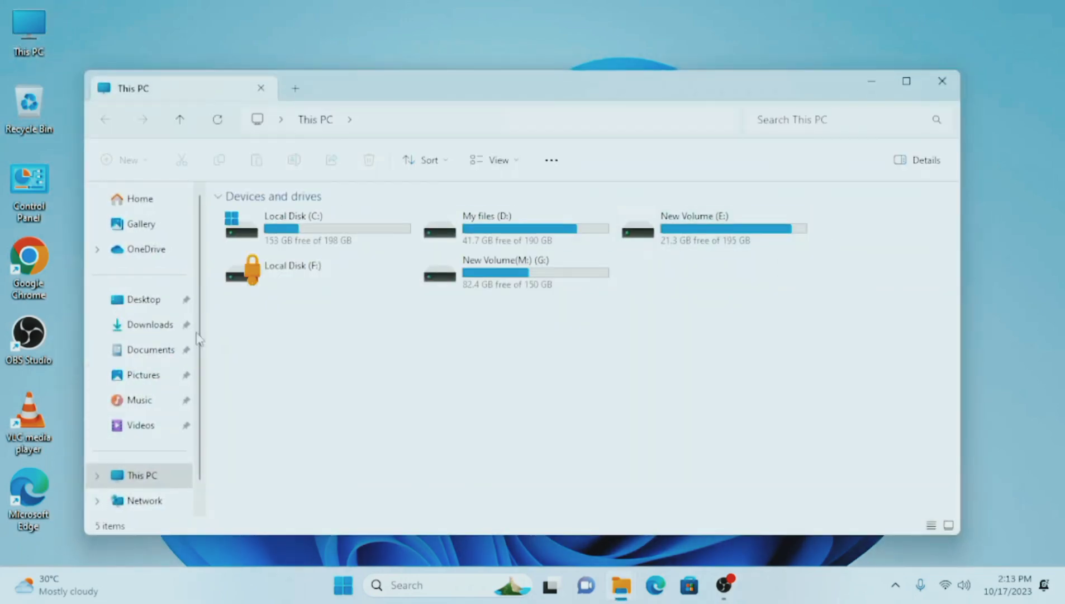
click(133, 327)
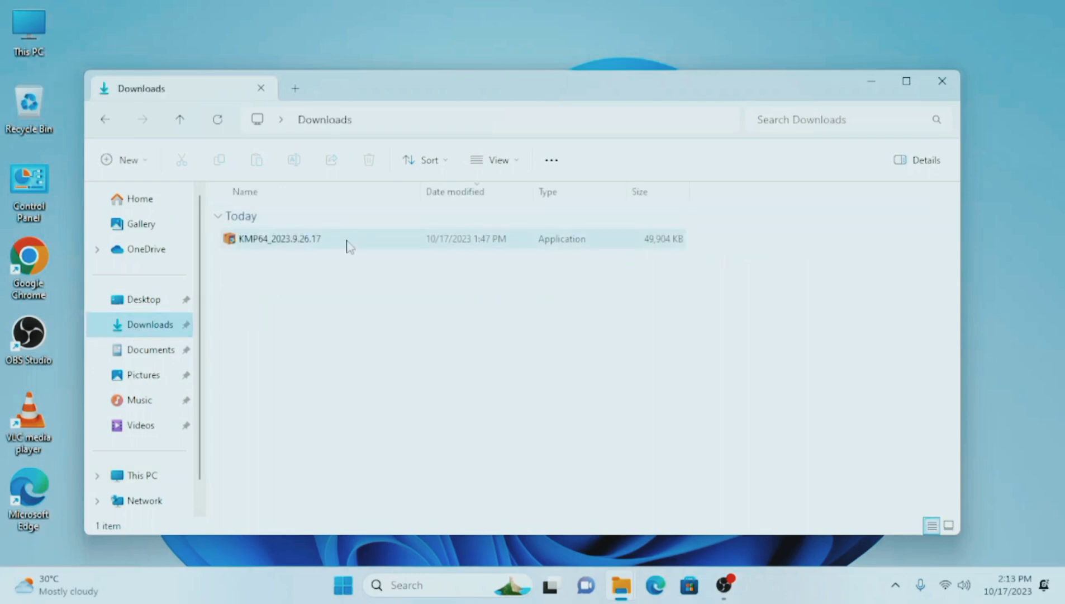
double_click(340, 238)
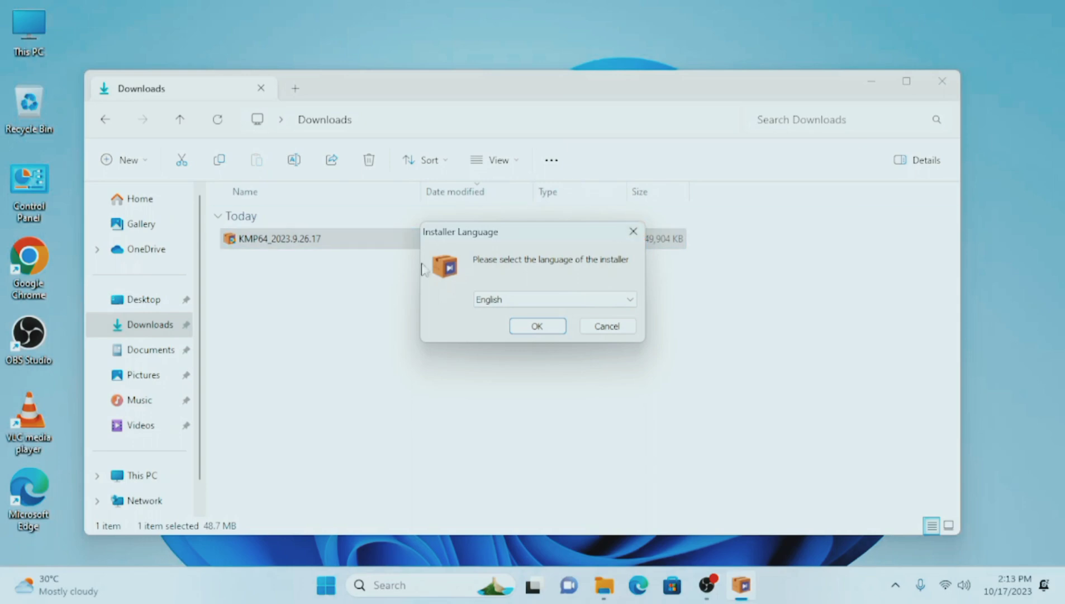
Start the setup with English as the installer language and accept the KMPlayer 64X license agreement
click(620, 300)
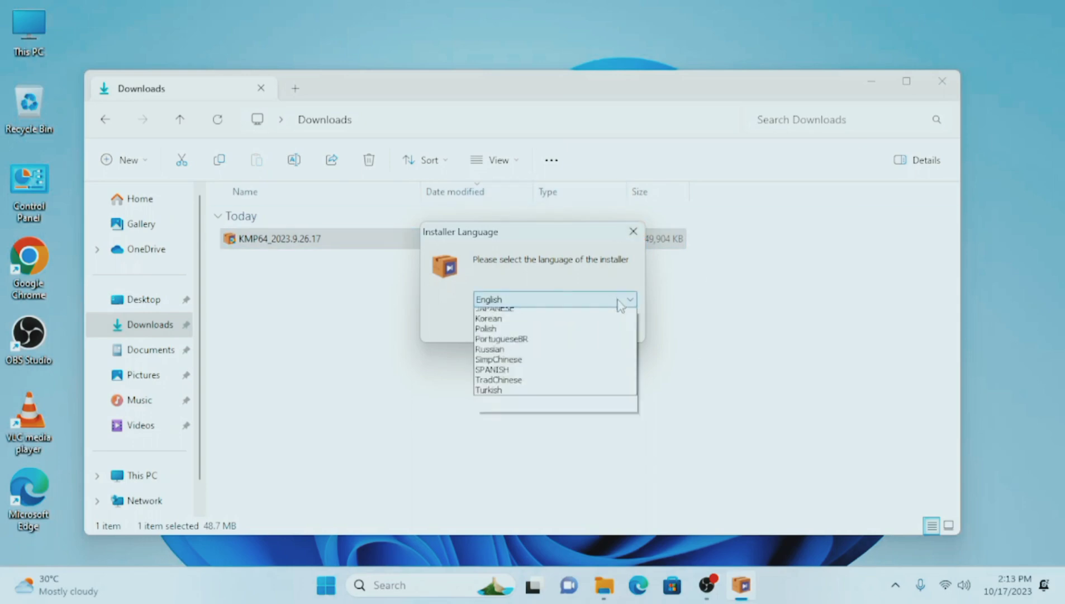
click(505, 344)
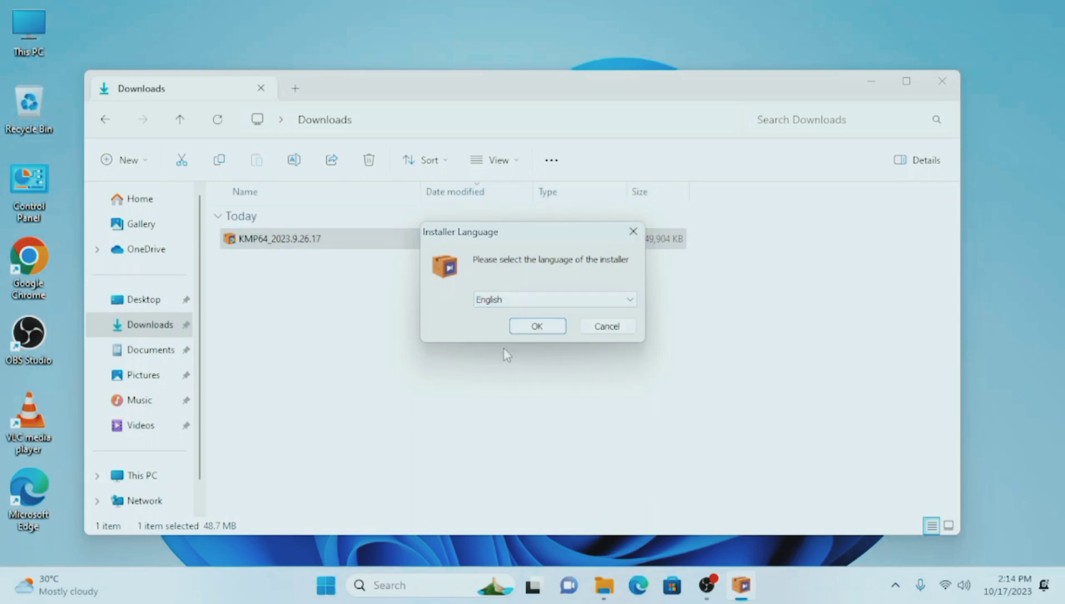
click(552, 327)
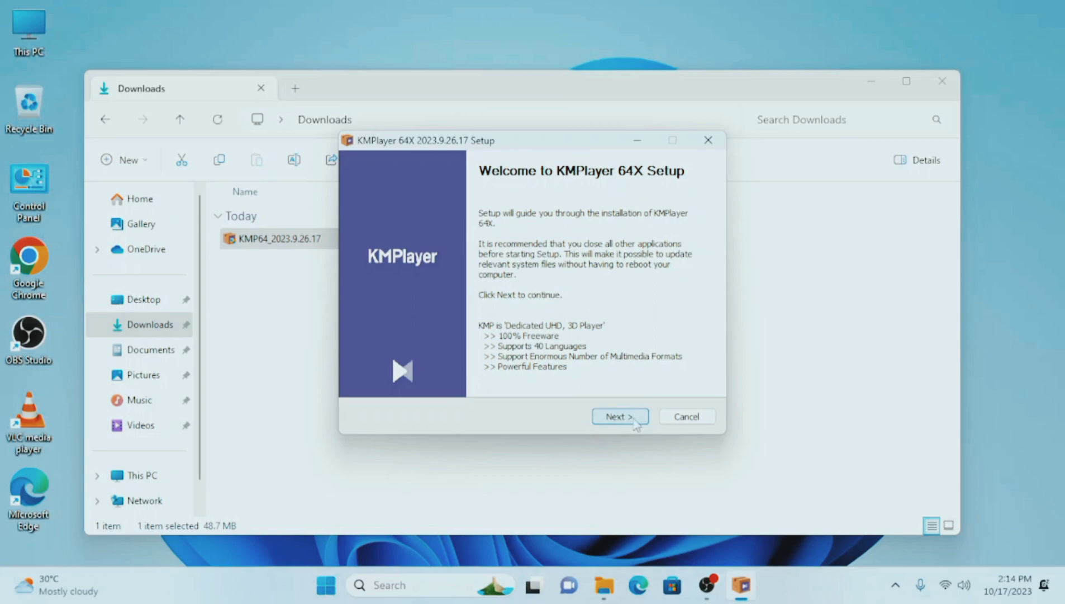
click(635, 422)
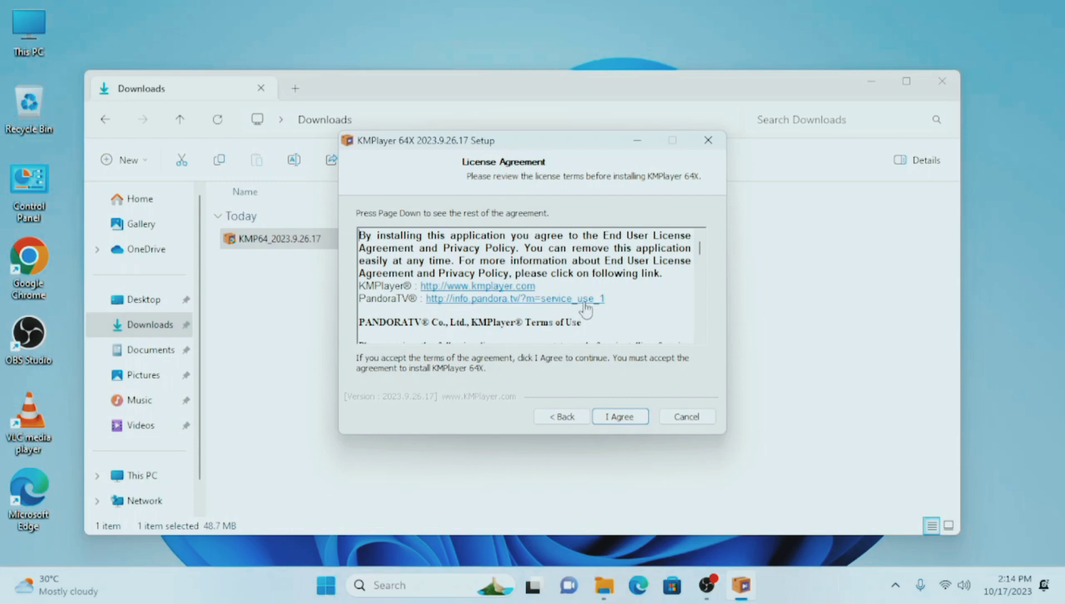
click(627, 420)
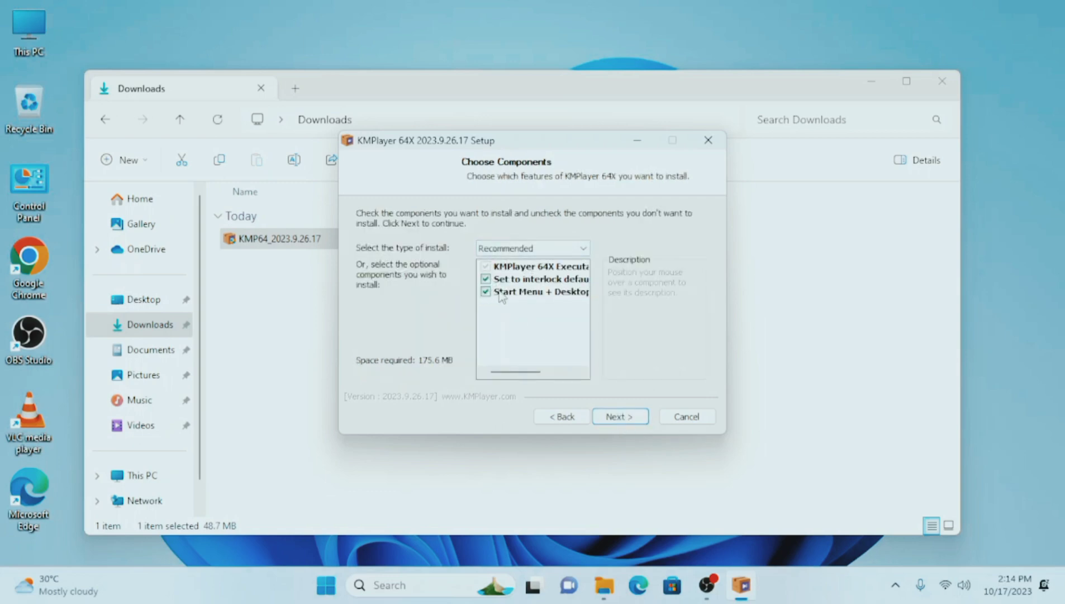
Install KMPlayer 64X with the Recommended install type into C:\Program Files\KMPlayer 64X
click(579, 247)
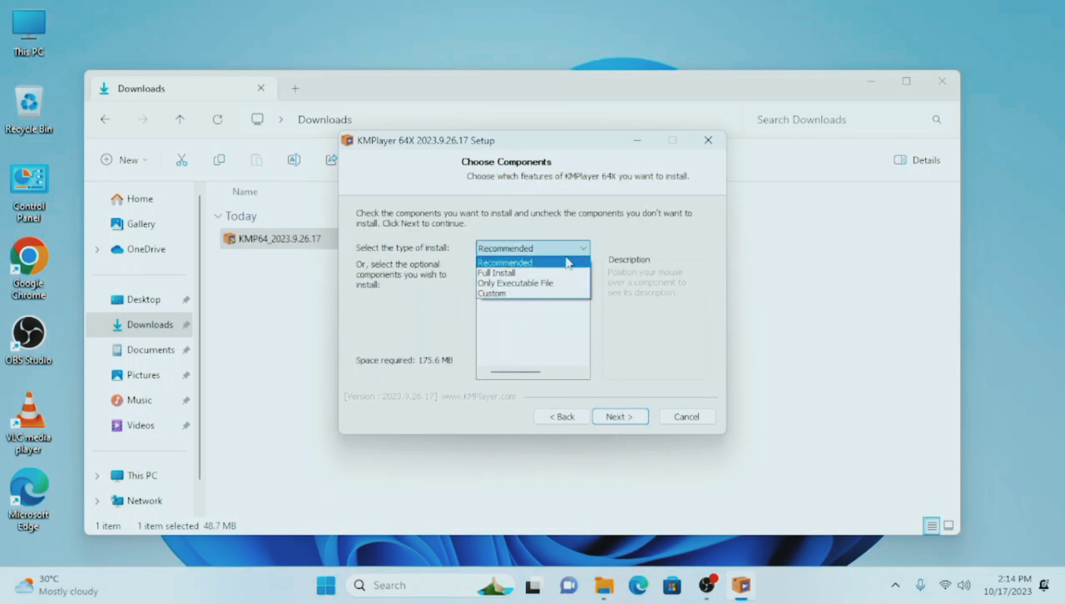
click(568, 263)
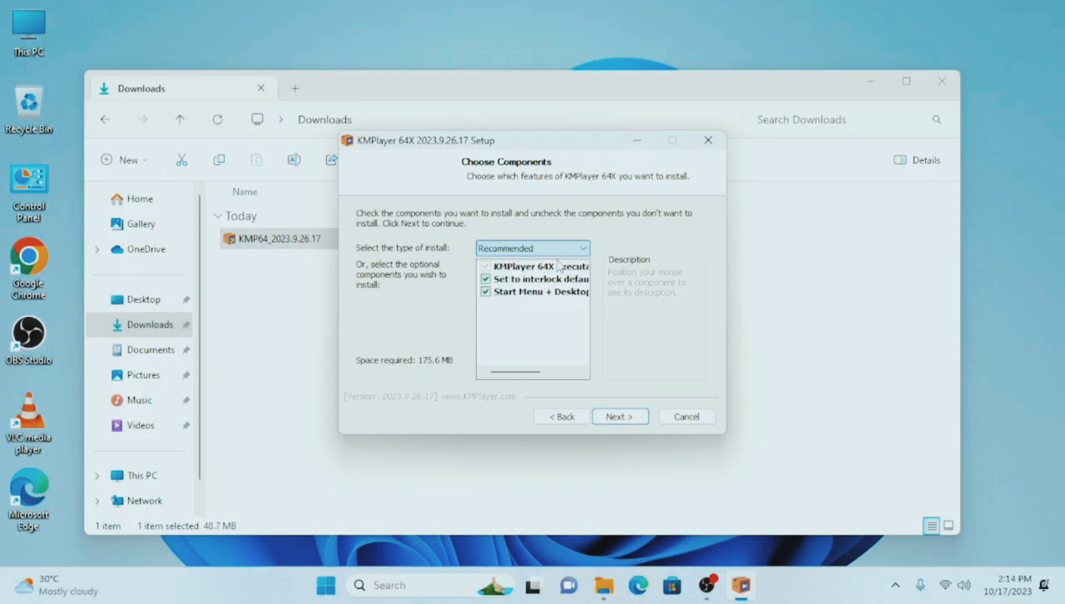
click(621, 418)
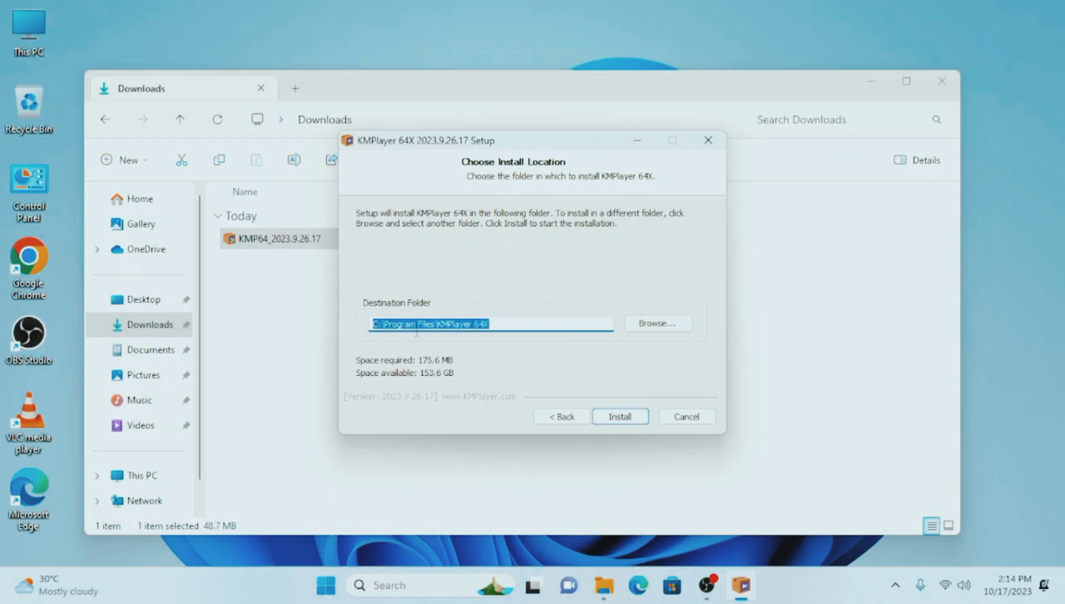
click(620, 417)
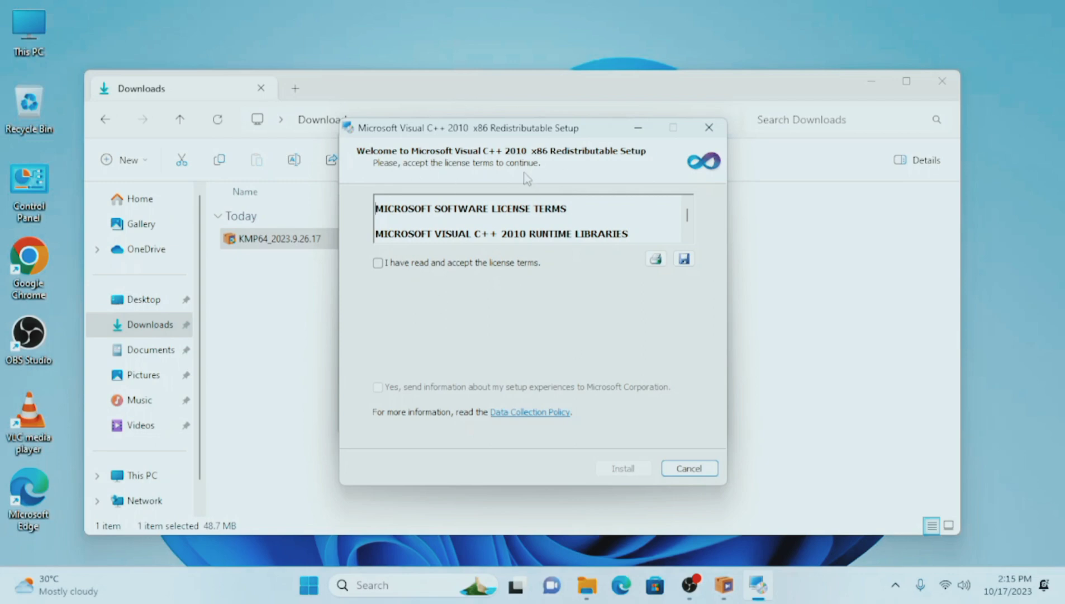
Install Microsoft Visual C++ 2010 x86 Redistributable, accepting its license and sending setup information, and finish KMPlayer setup with Run KMPlayer 64X enabled
click(378, 263)
click(378, 387)
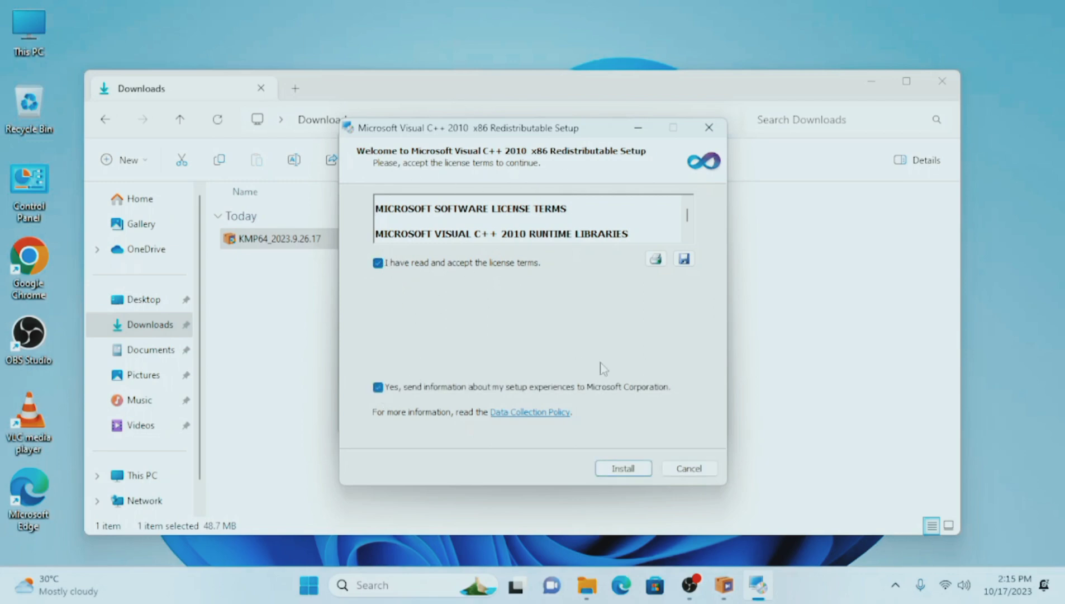
click(615, 473)
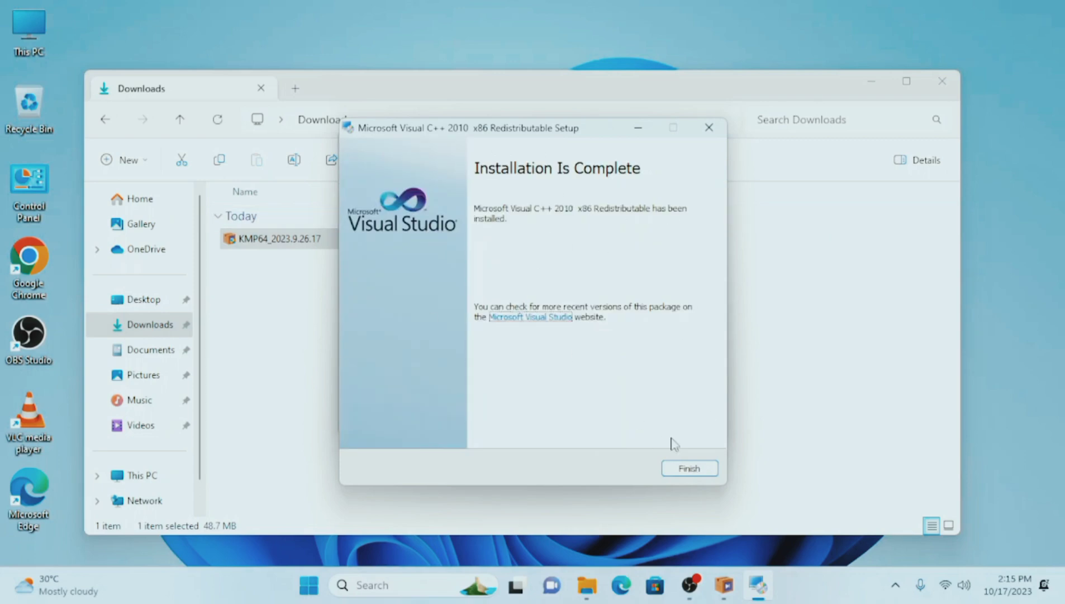
click(690, 468)
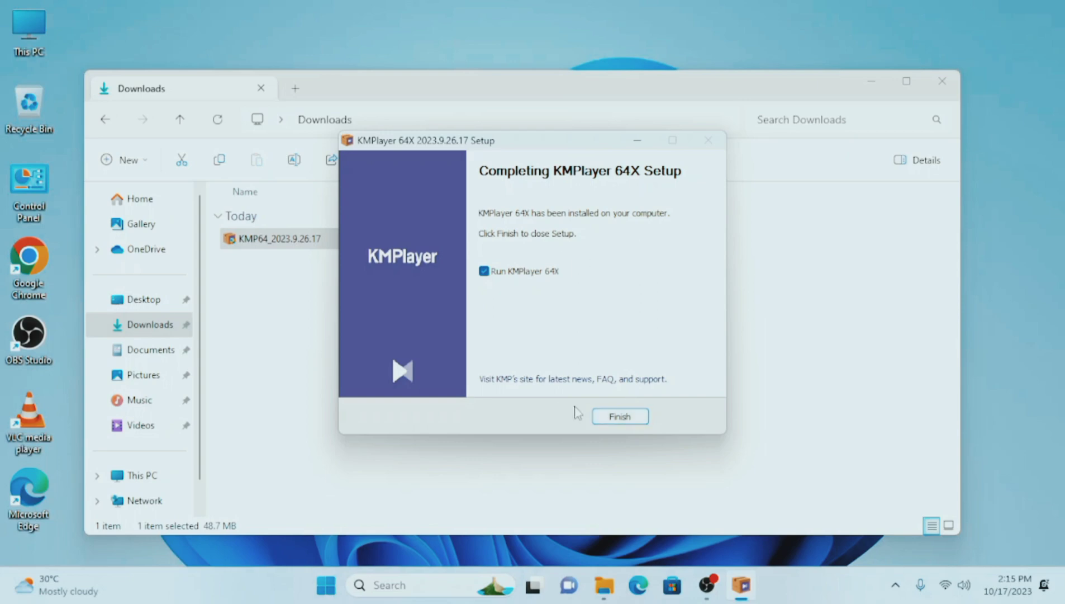
click(619, 417)
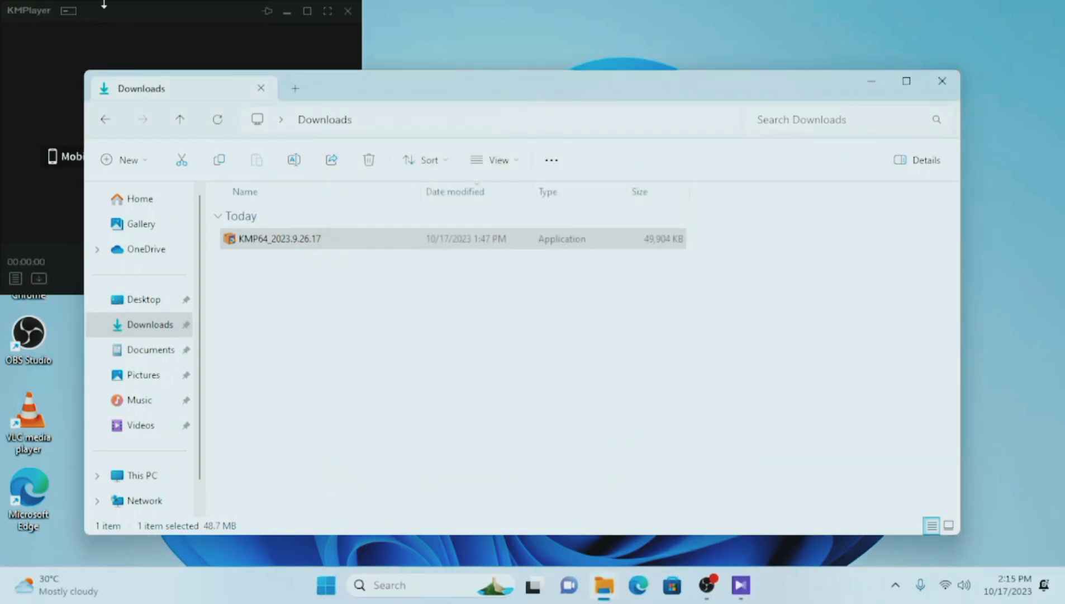
Clear the Downloads window off the desktop and maximize the KMPlayer window
drag(358, 92, 614, 134)
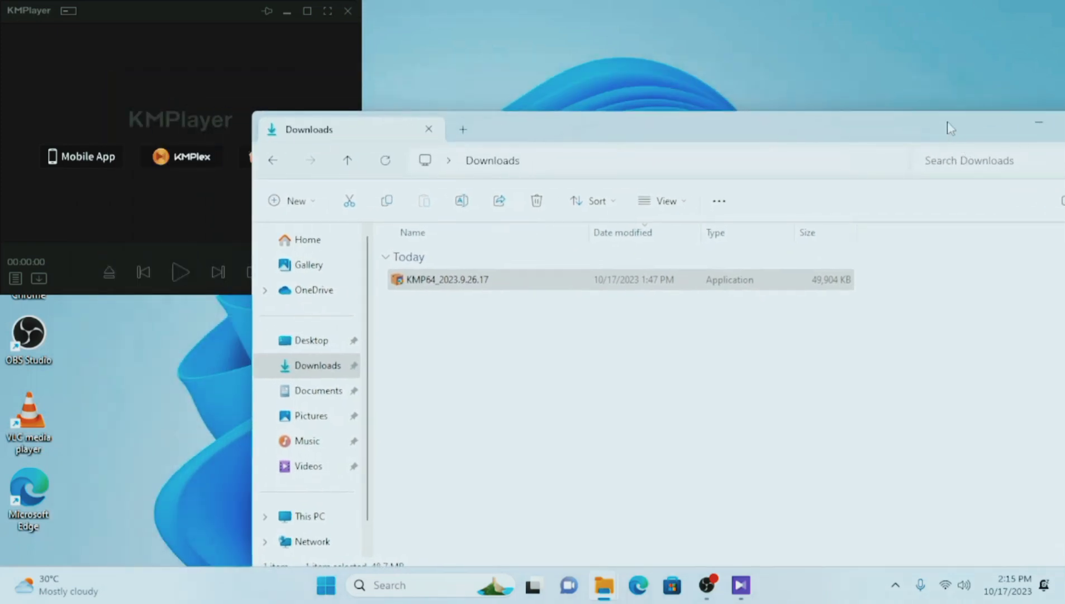
drag(946, 126, 694, 128)
click(853, 118)
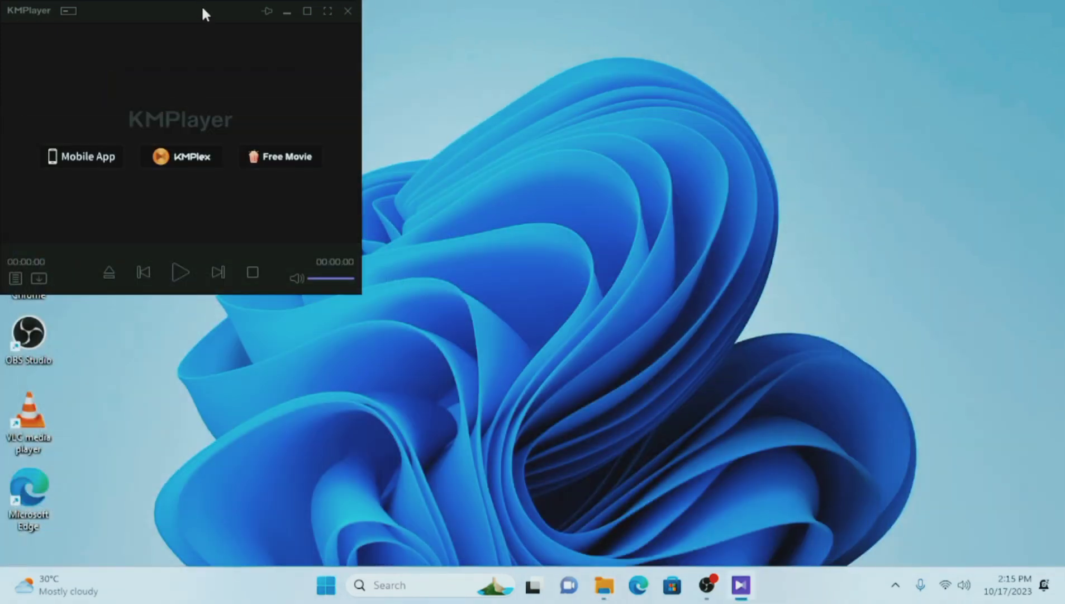
drag(202, 12, 507, 112)
double_click(617, 121)
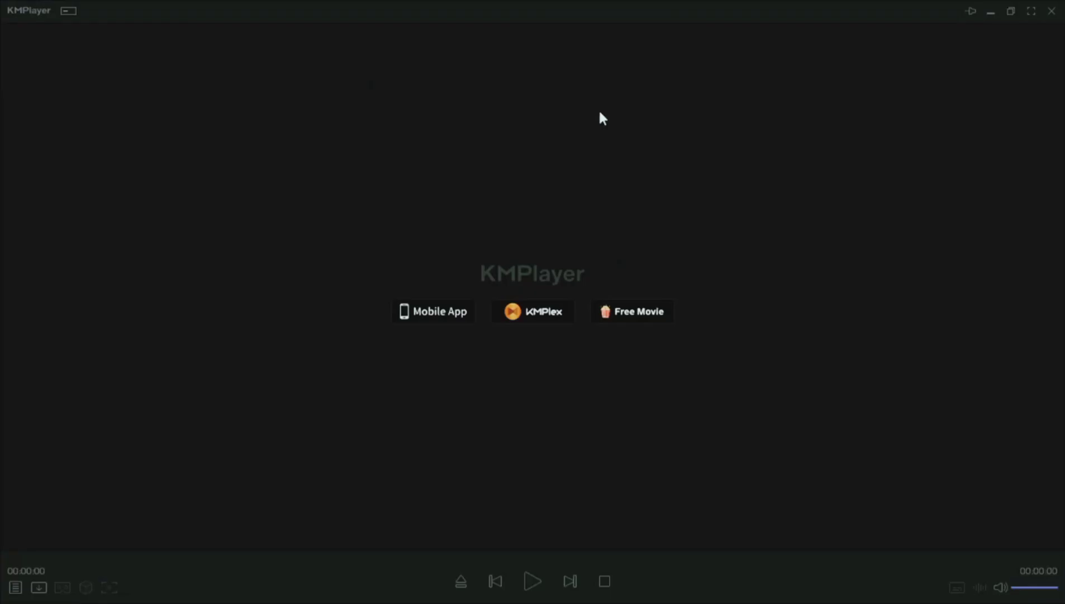